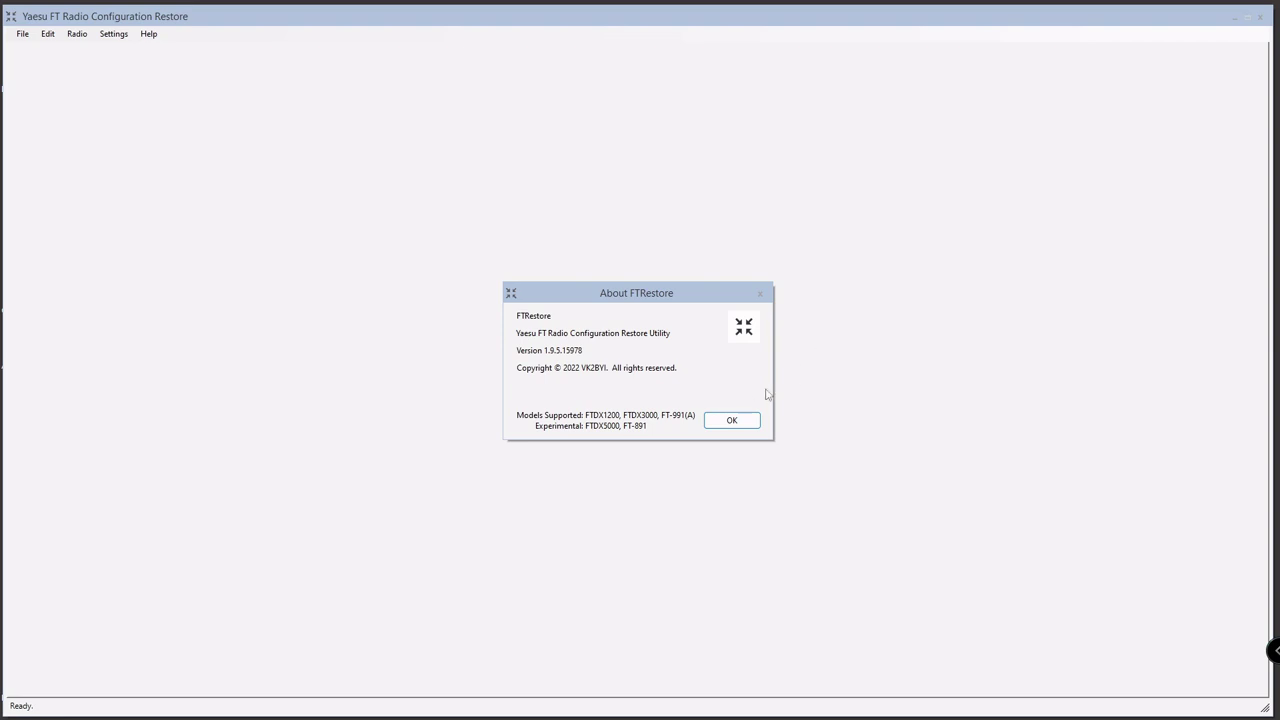
# Step: Close the About information and start a new memory channel worksheet
pyautogui.click(740, 418)
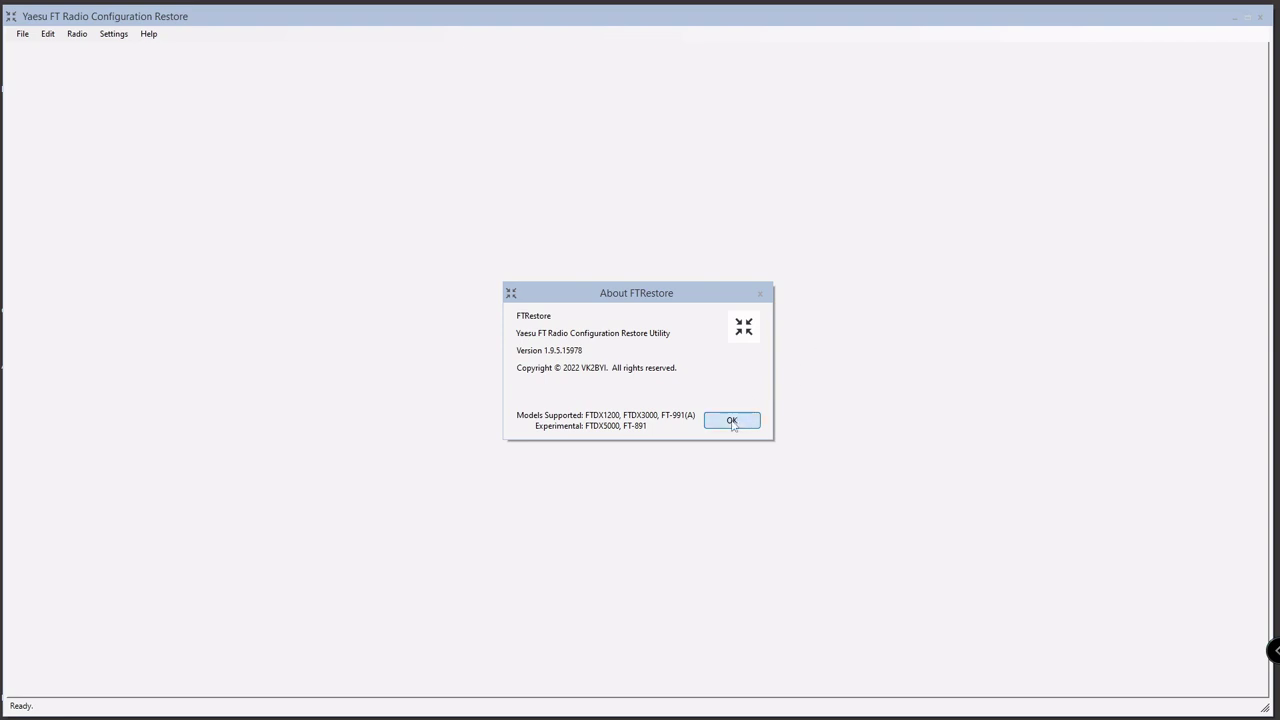
pyautogui.click(21, 36)
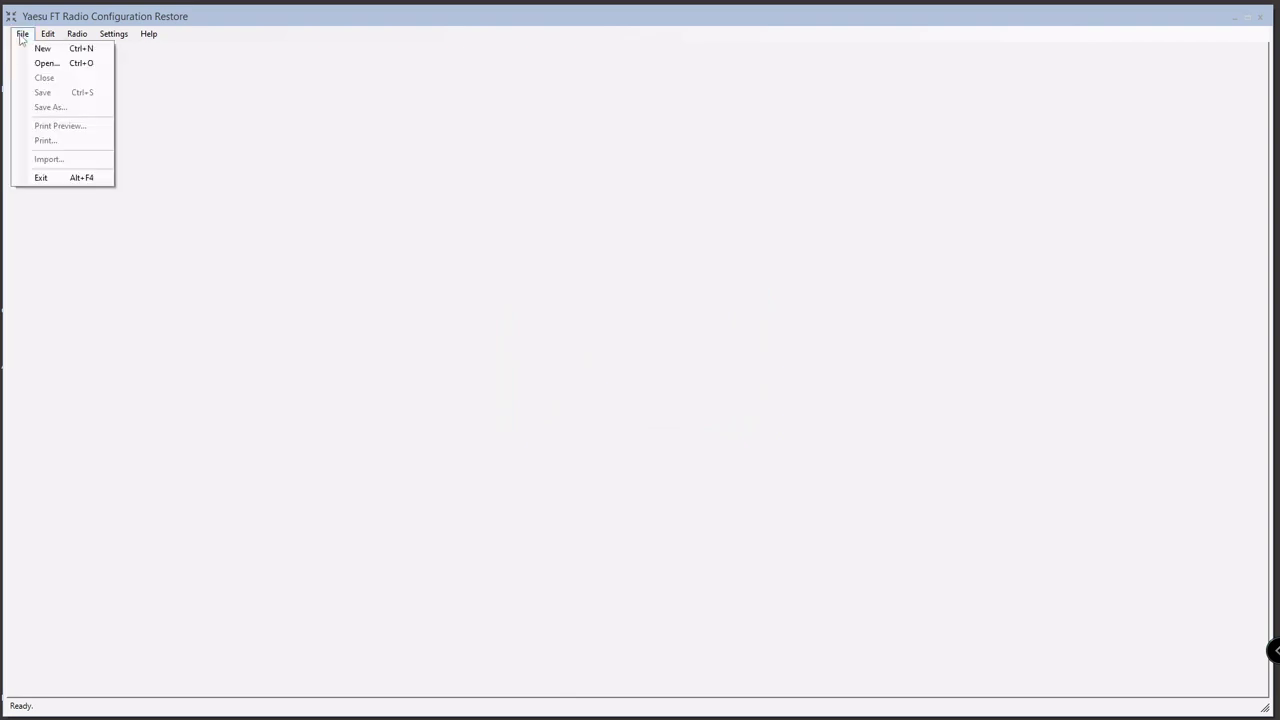
pyautogui.click(37, 50)
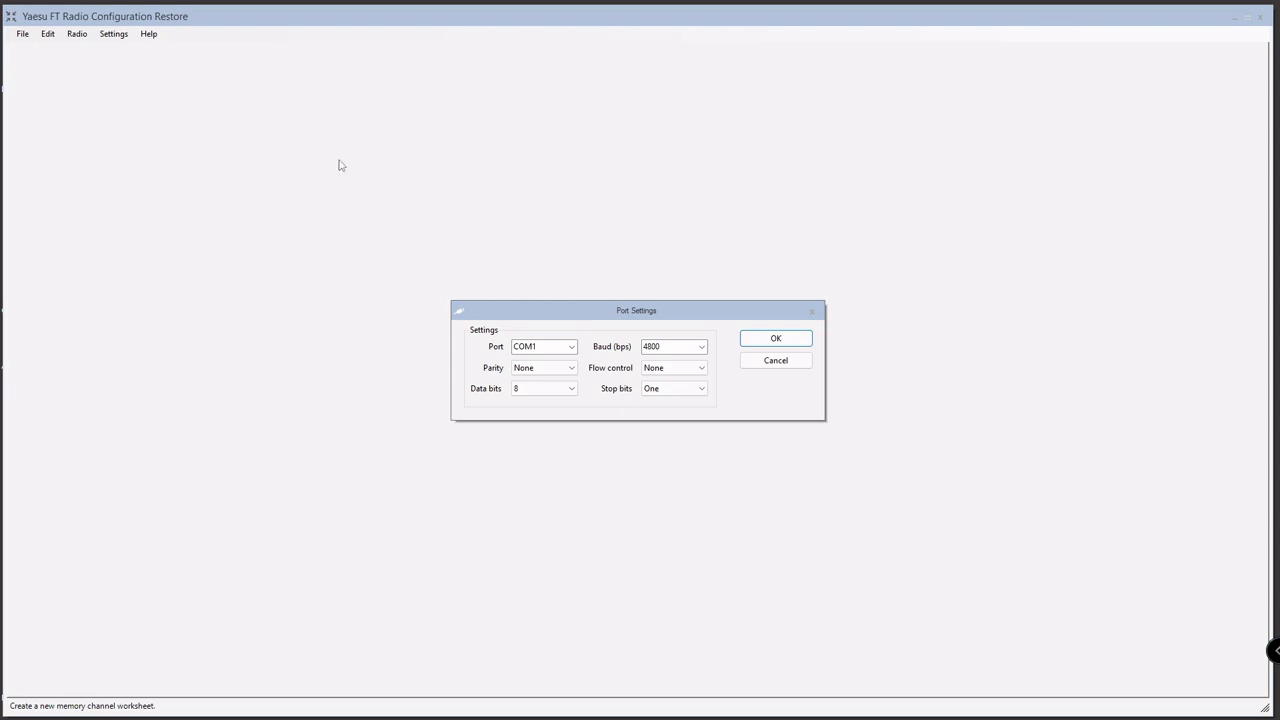
# Step: Configure the radio connection for COM9 at 19200 baud with two stop bits and accept the port settings
pyautogui.click(572, 347)
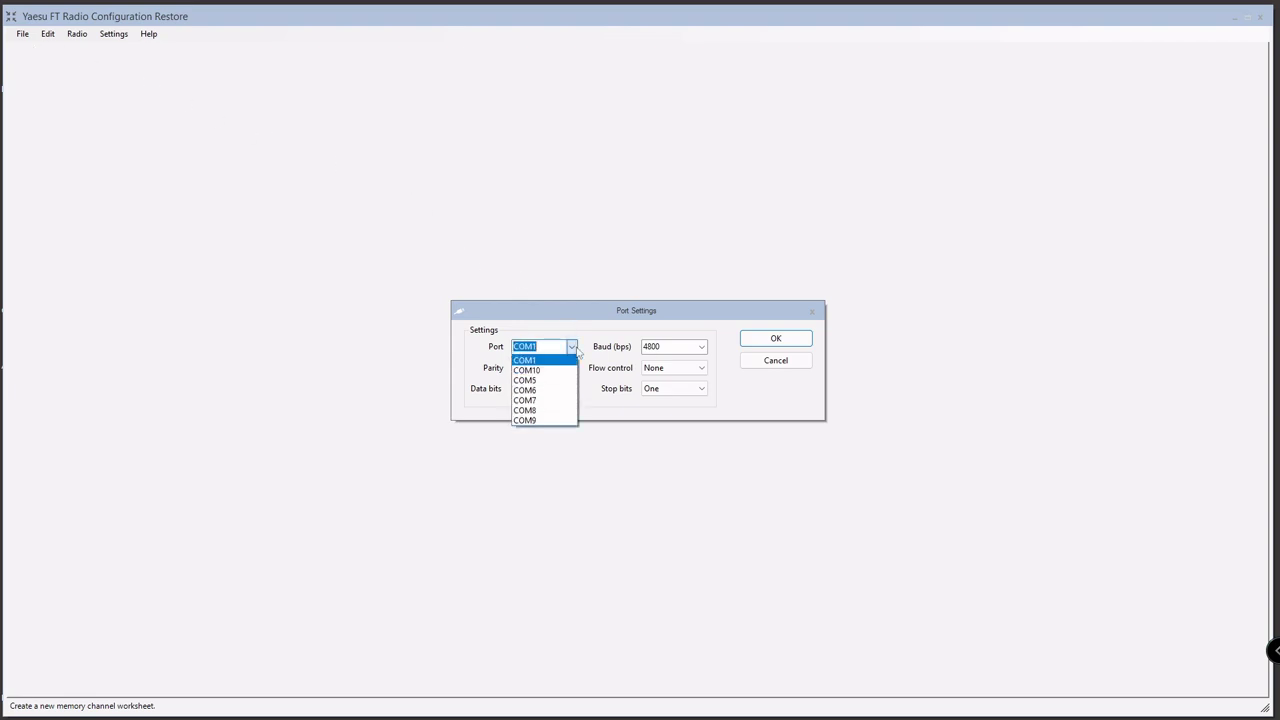
pyautogui.click(545, 424)
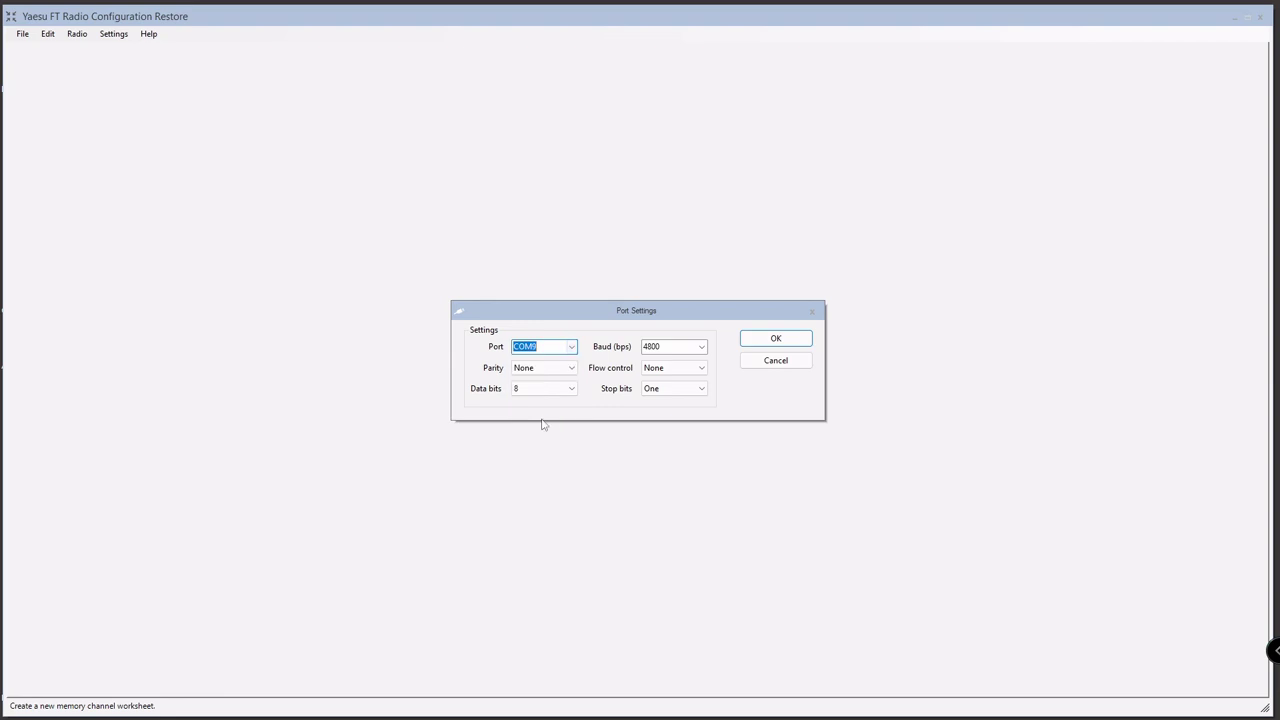
pyautogui.click(690, 347)
pyautogui.click(664, 481)
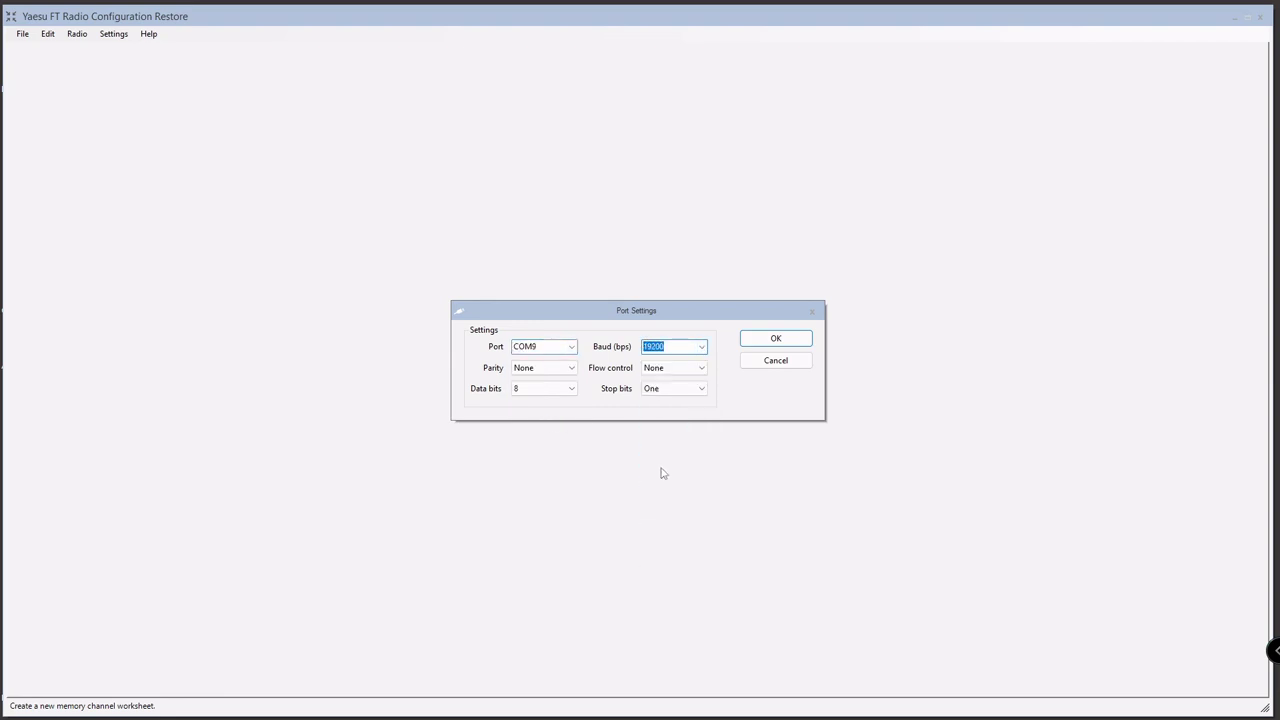
pyautogui.click(677, 391)
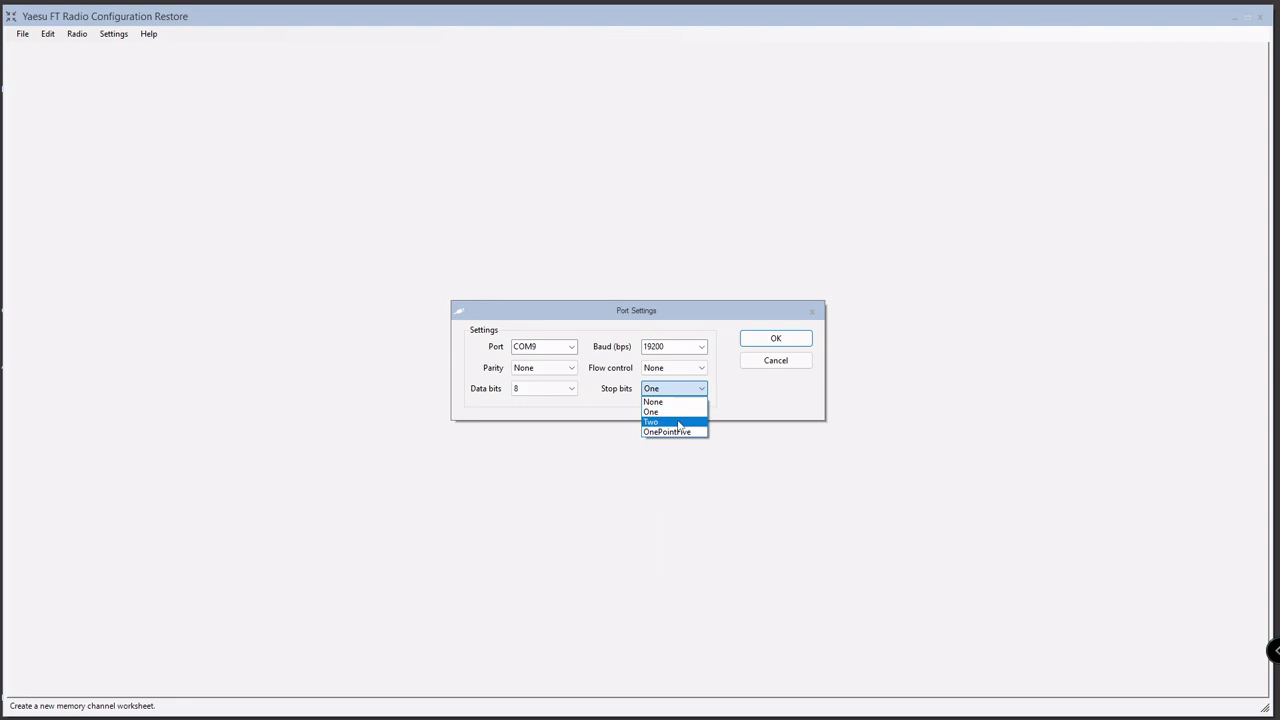
pyautogui.click(678, 422)
pyautogui.click(772, 341)
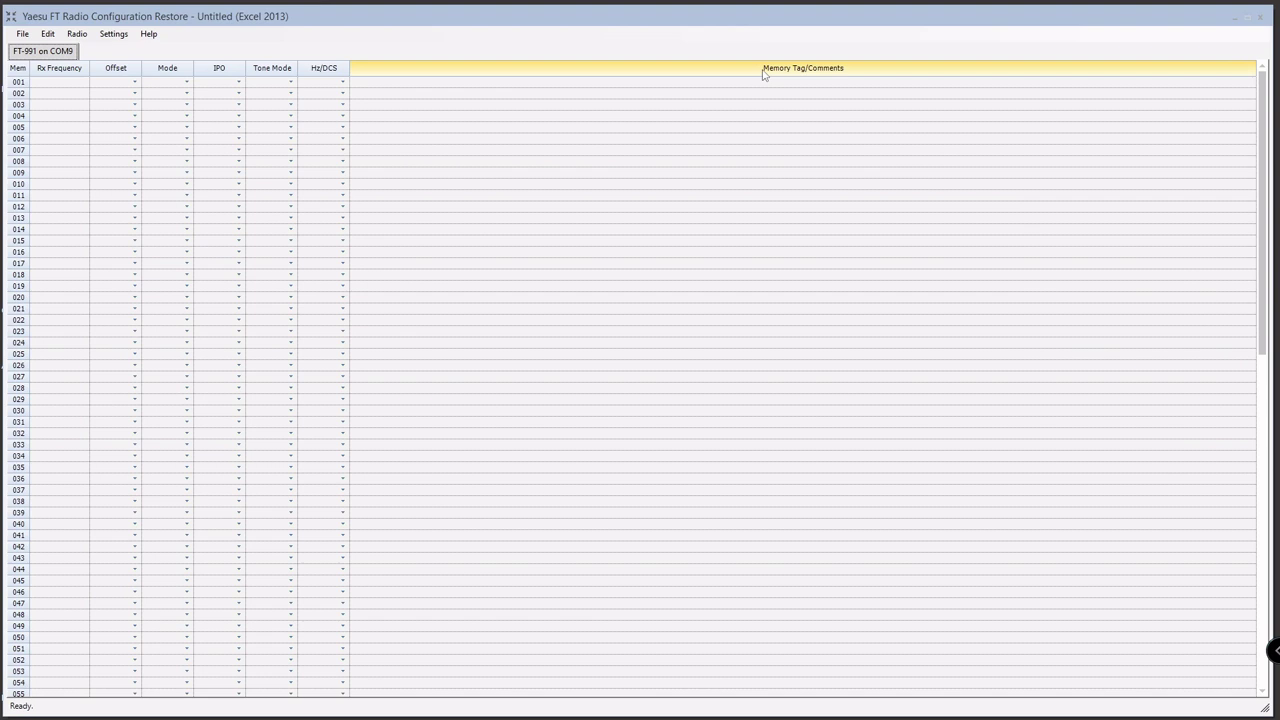
# Step: Set the default worksheet type to Excel 97-2003 (*.xls) in the preferences
pyautogui.click(113, 34)
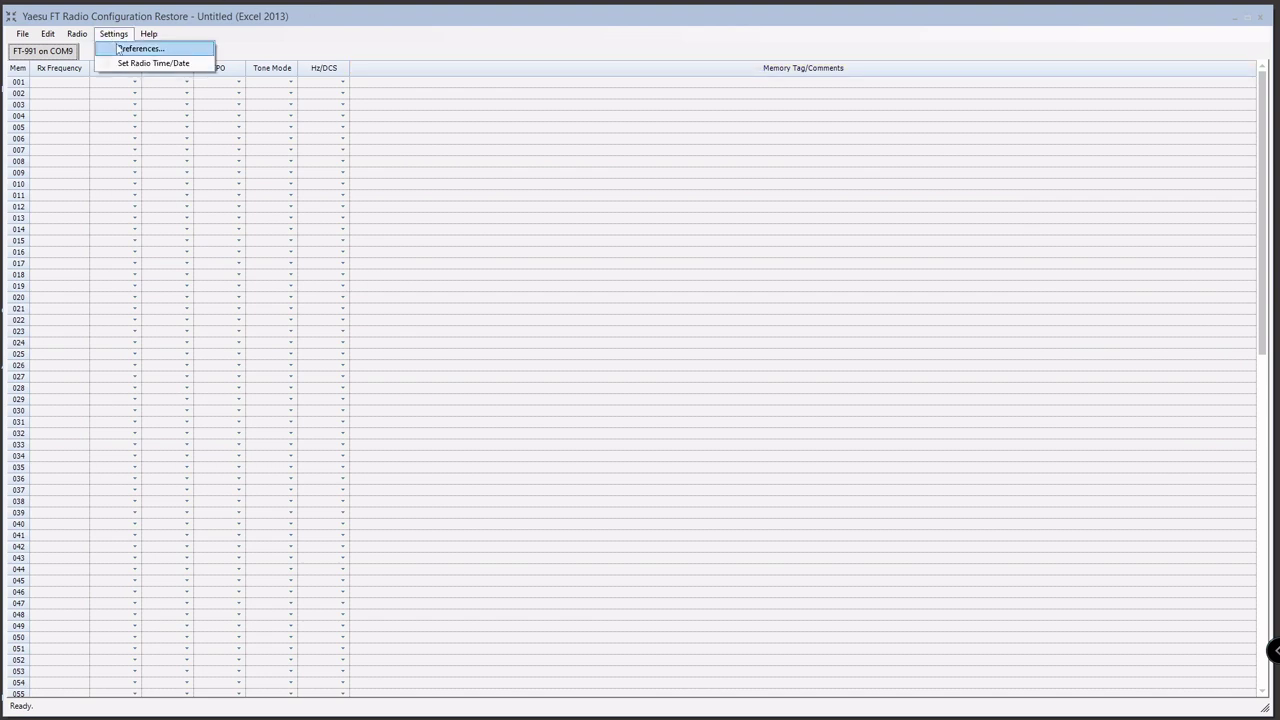
pyautogui.click(119, 48)
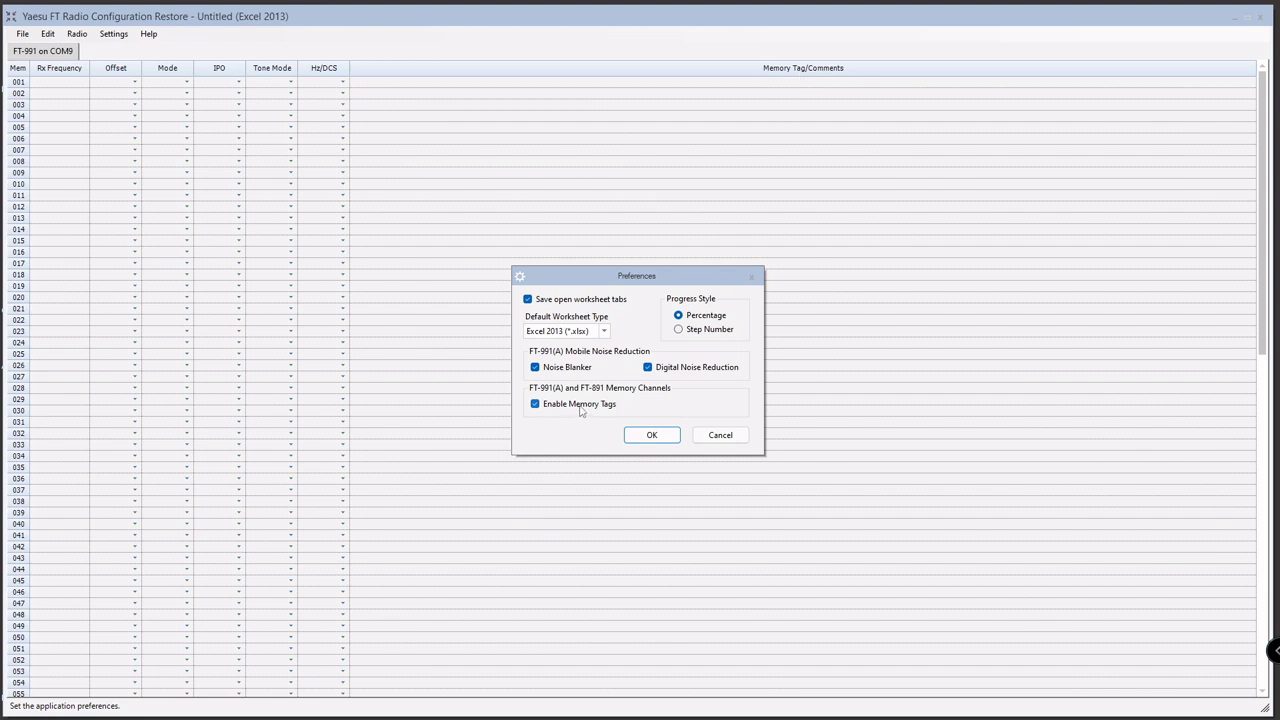
pyautogui.click(604, 331)
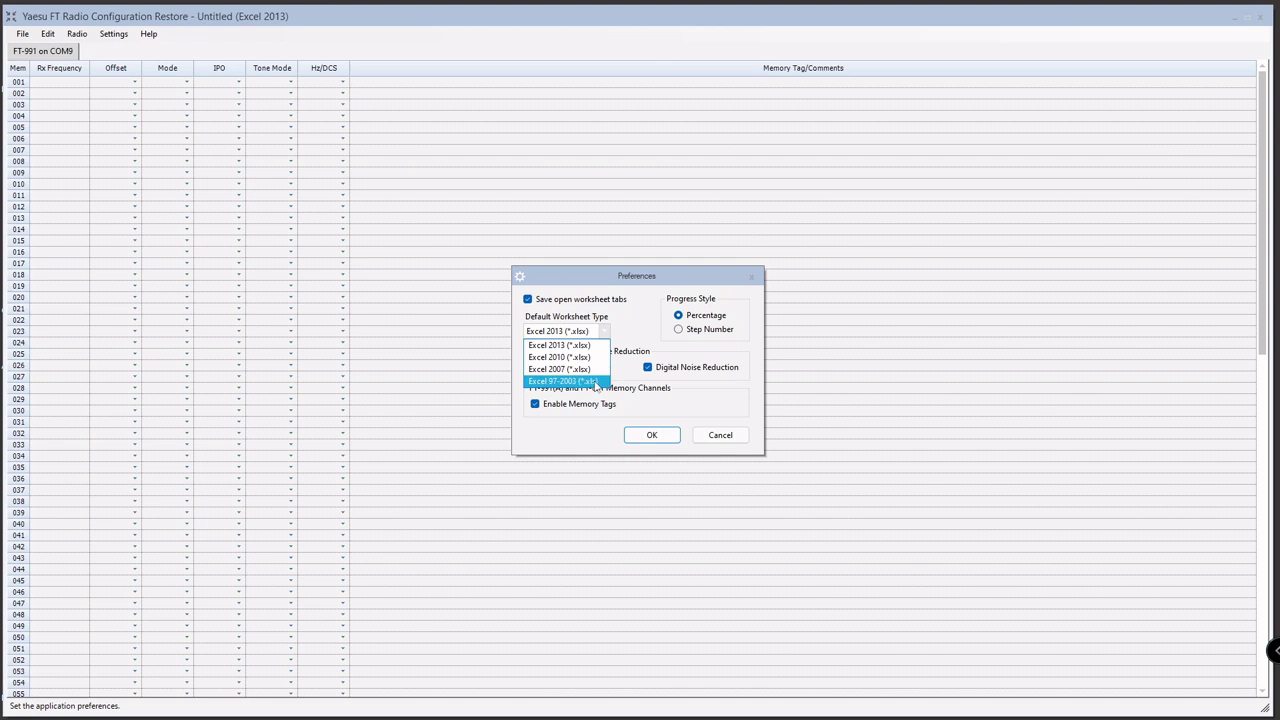
pyautogui.click(595, 384)
pyautogui.click(606, 332)
pyautogui.click(583, 383)
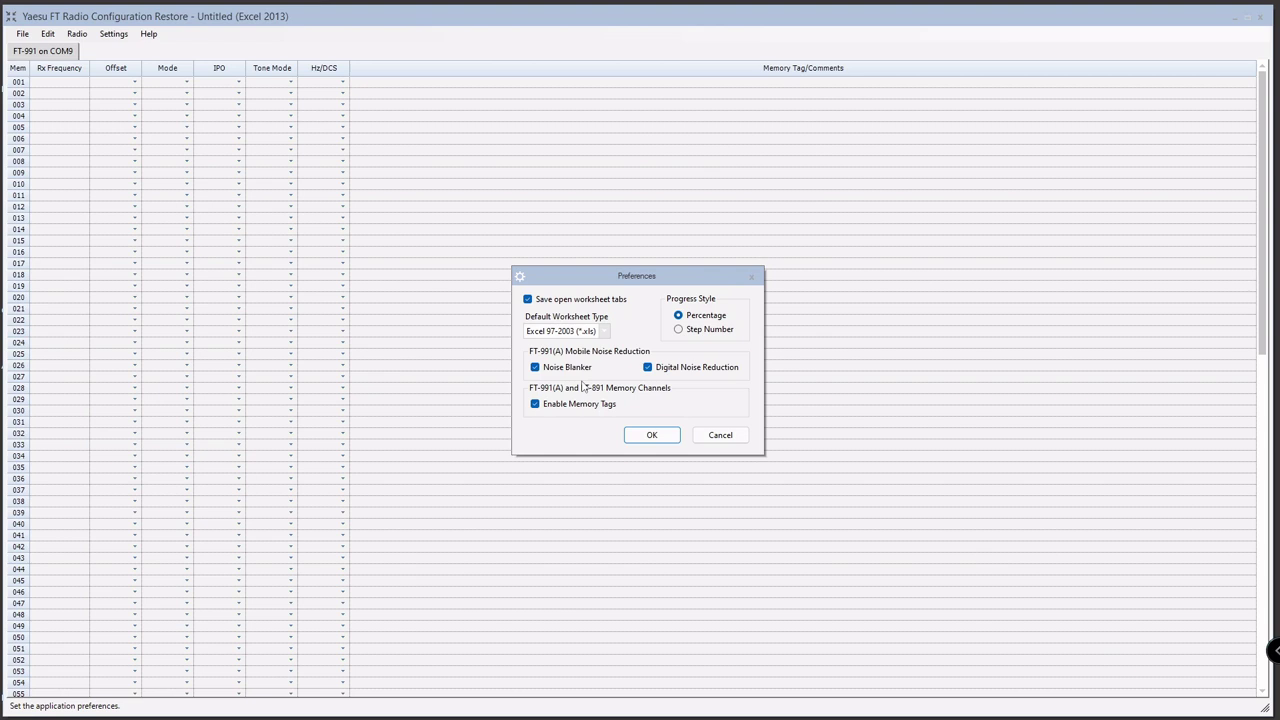
# Step: Set the default worksheet type back to Excel 2013 (*.xlsx) and accept the preferences
pyautogui.click(604, 334)
pyautogui.click(560, 345)
pyautogui.click(603, 334)
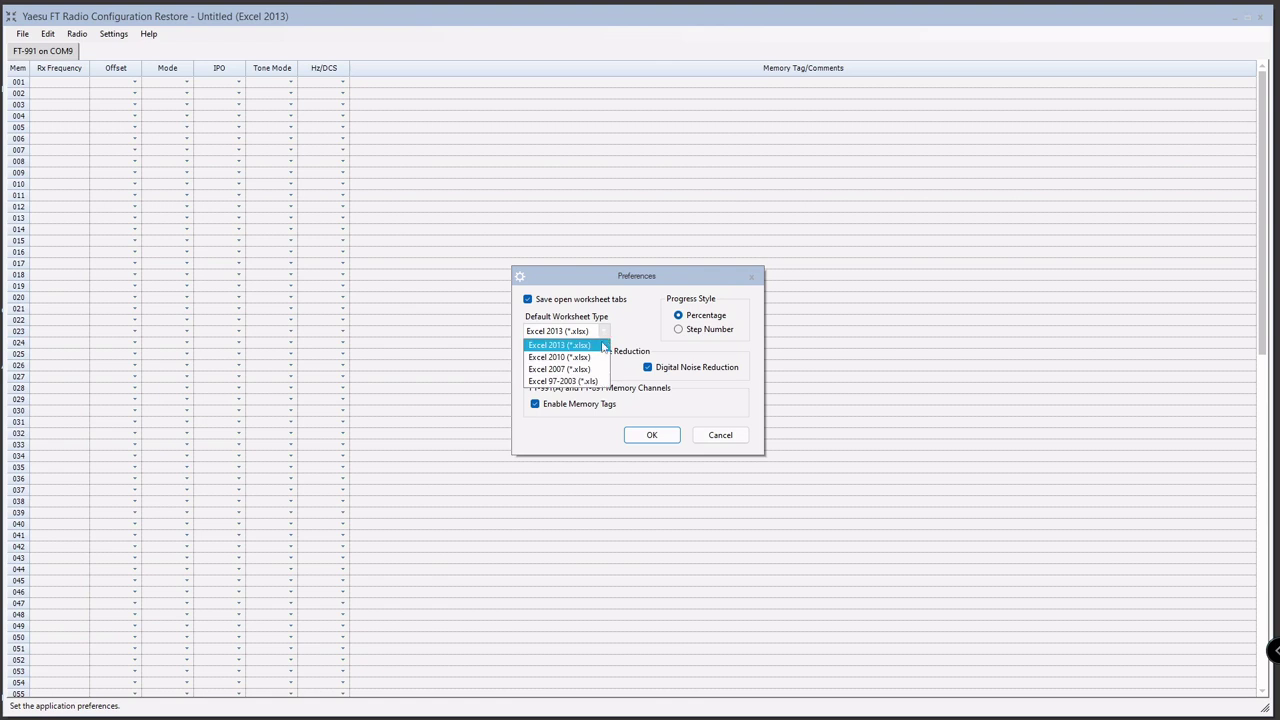
pyautogui.click(598, 346)
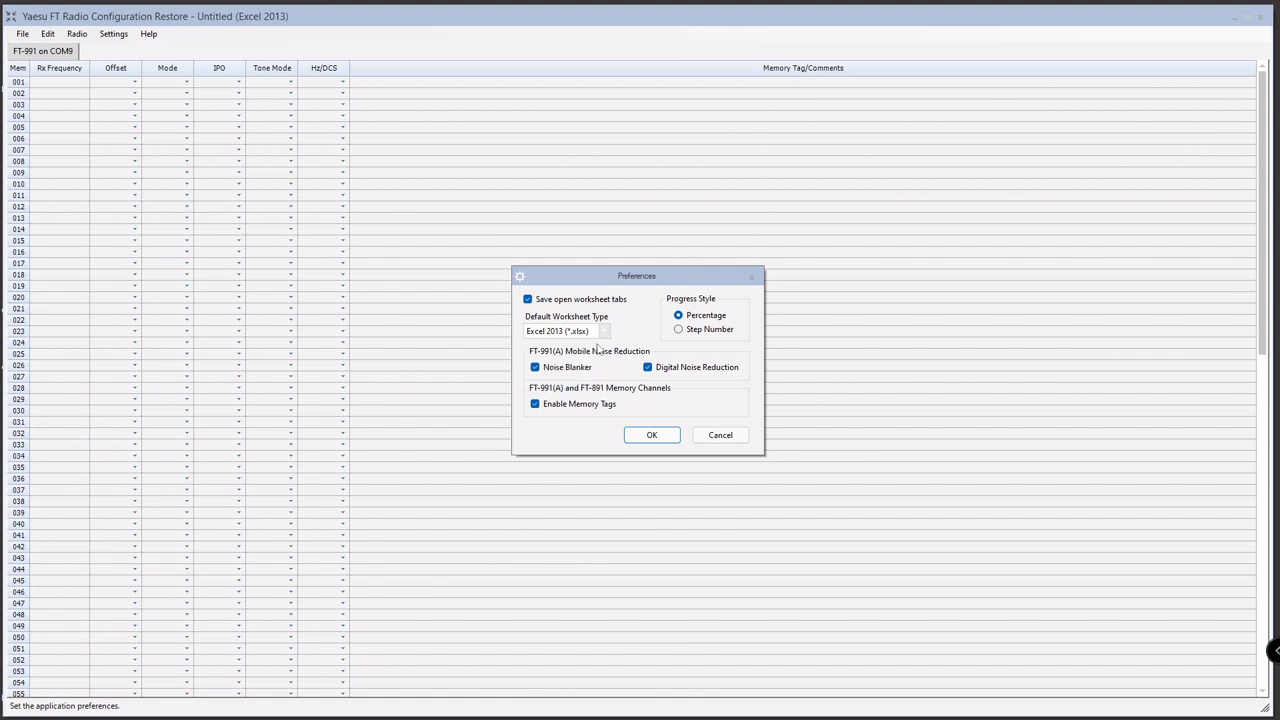
pyautogui.click(641, 437)
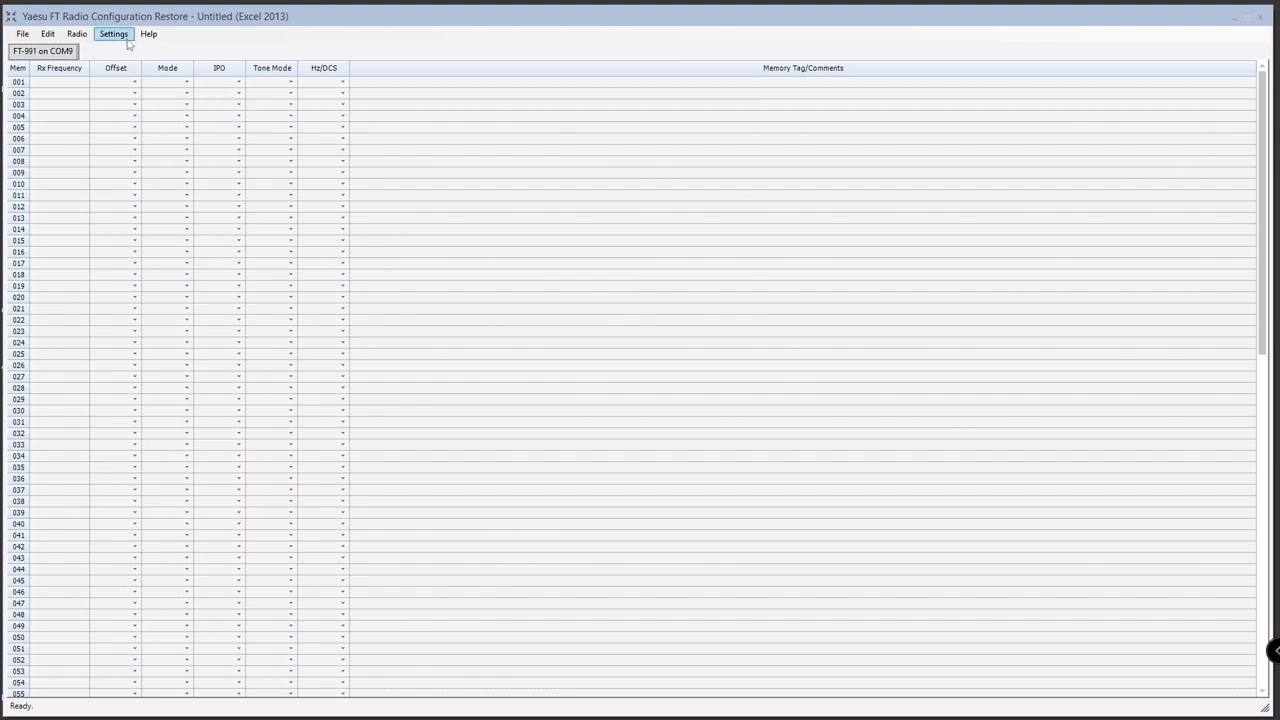
# Step: Read the memory channels from the FT-991 into the worksheet, allowing its contents to be overwritten
pyautogui.click(79, 36)
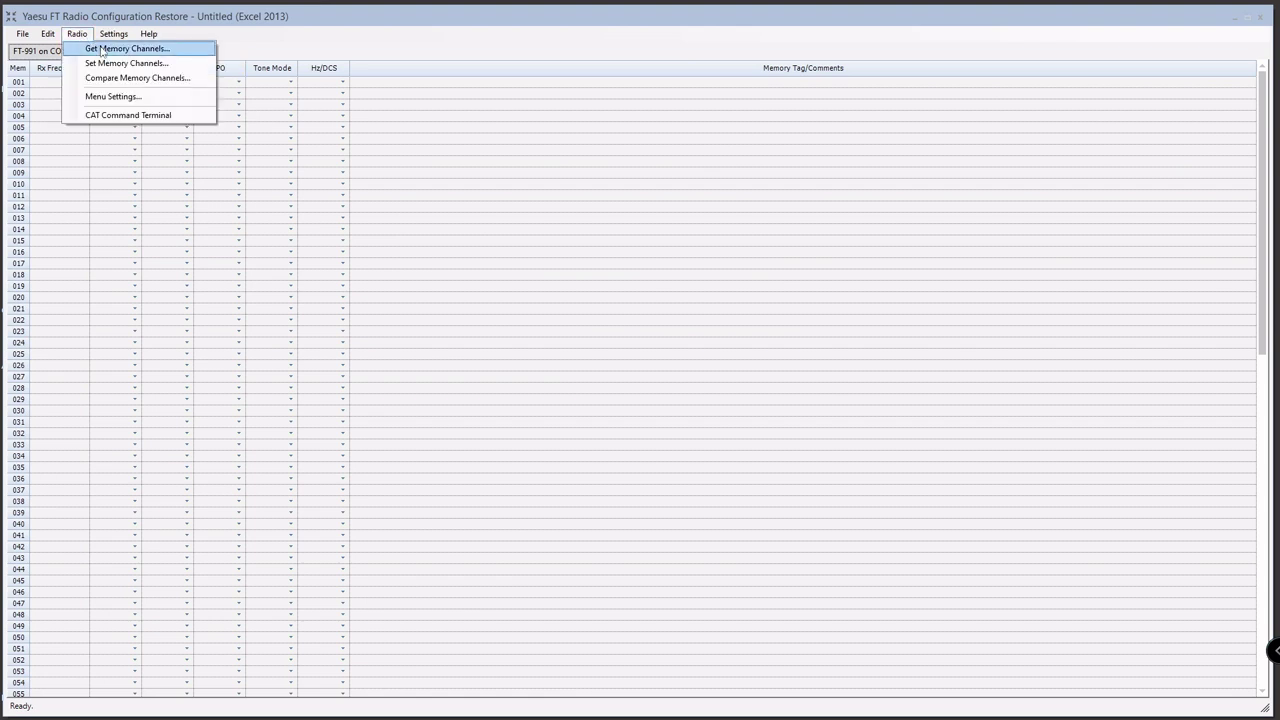
pyautogui.click(101, 51)
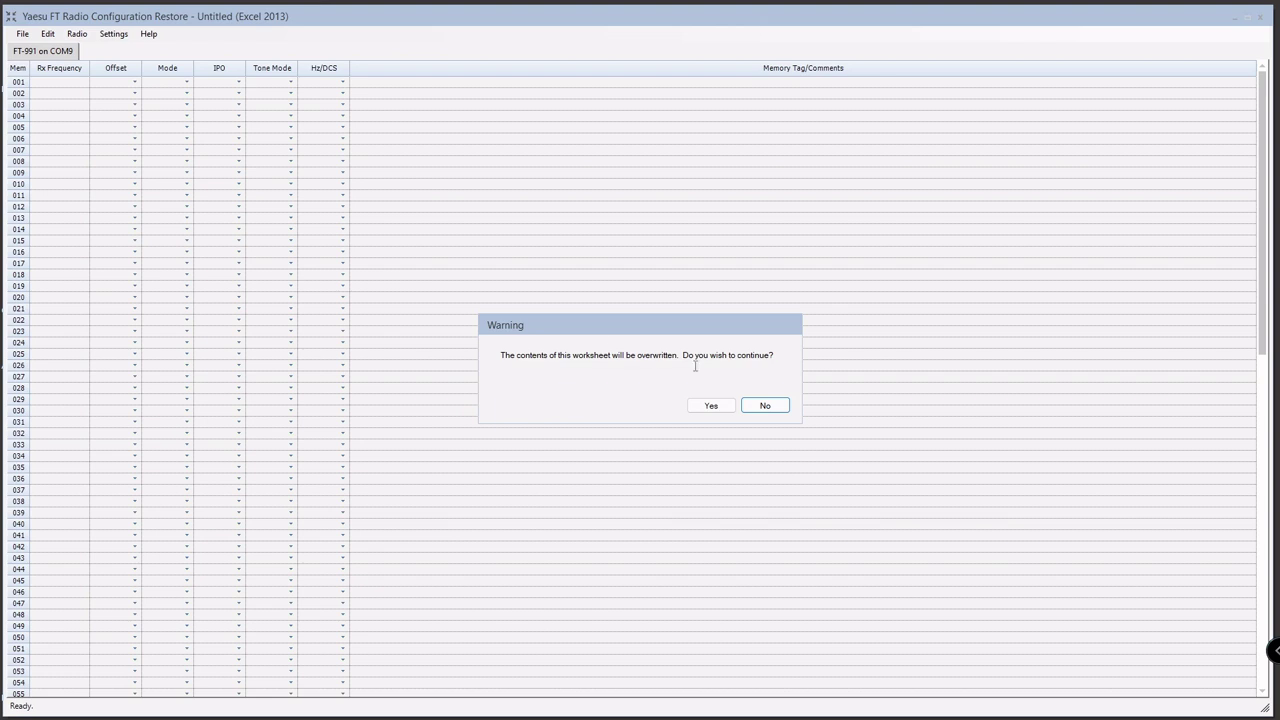
pyautogui.click(711, 406)
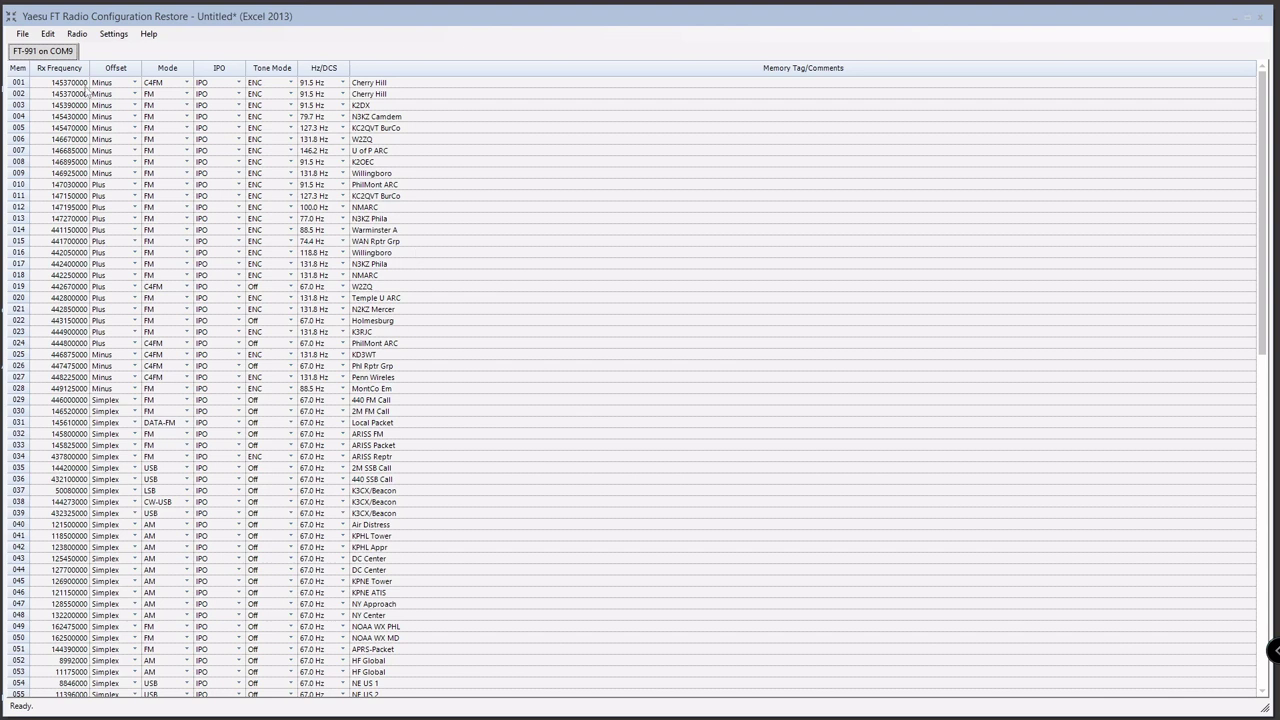
pyautogui.click(22, 34)
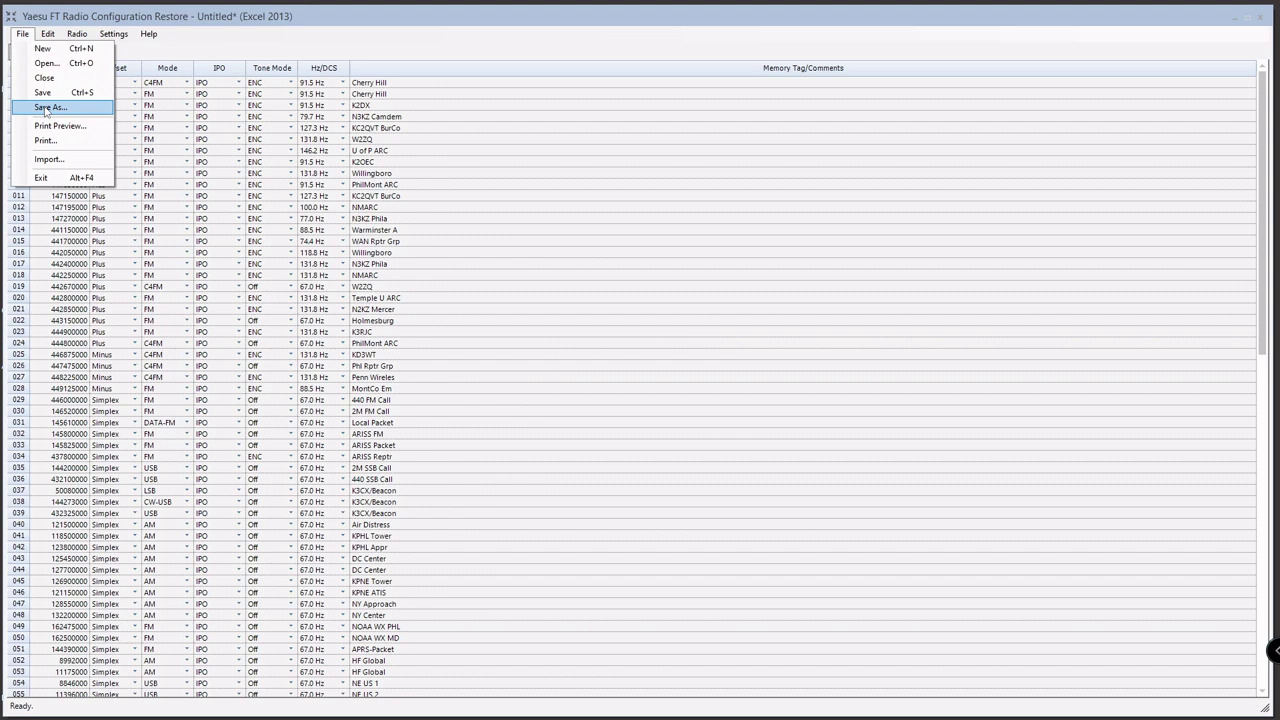
pyautogui.click(377, 17)
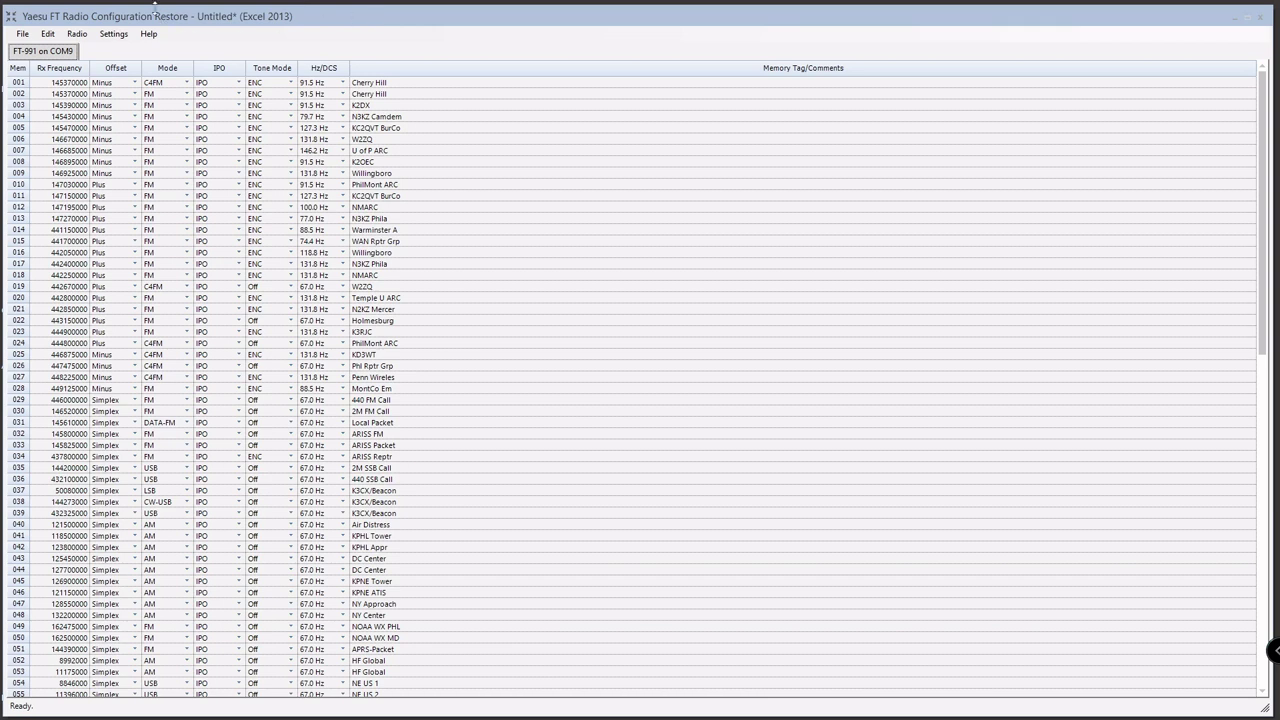
# Step: Open the radio's Menu Settings window, move it clear and enlarge it to show more functions
pyautogui.click(79, 35)
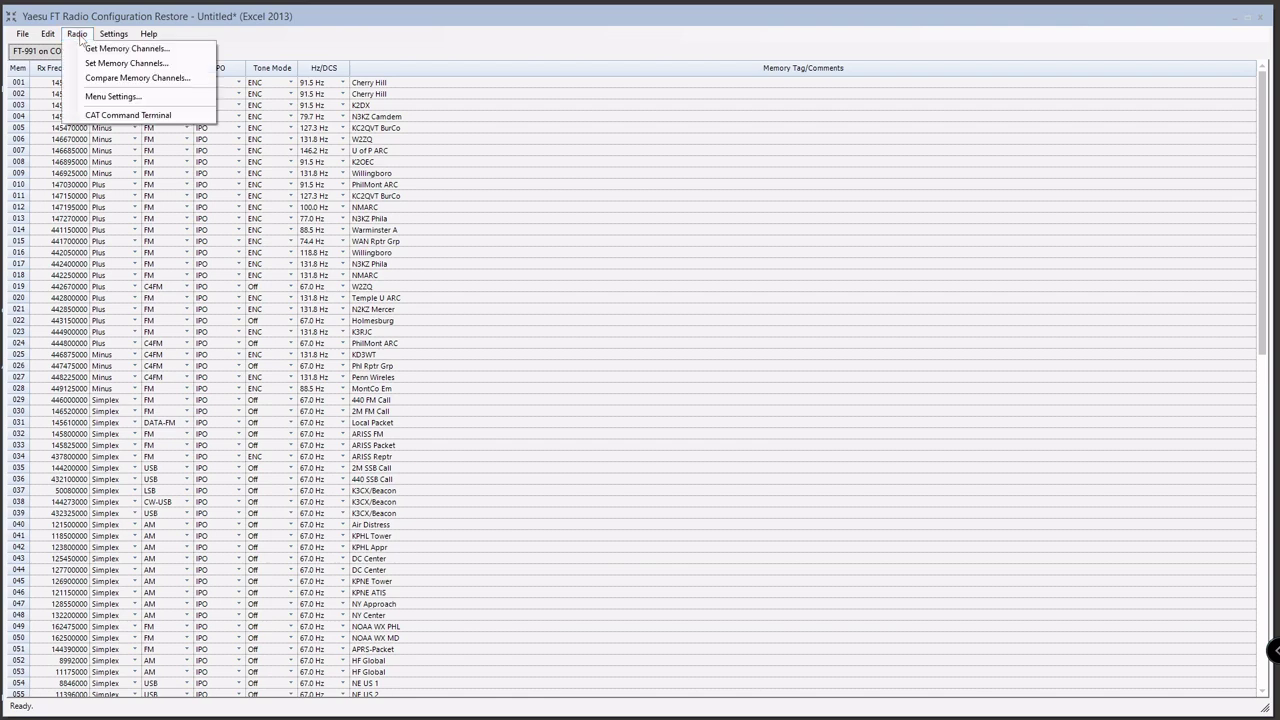
pyautogui.click(110, 97)
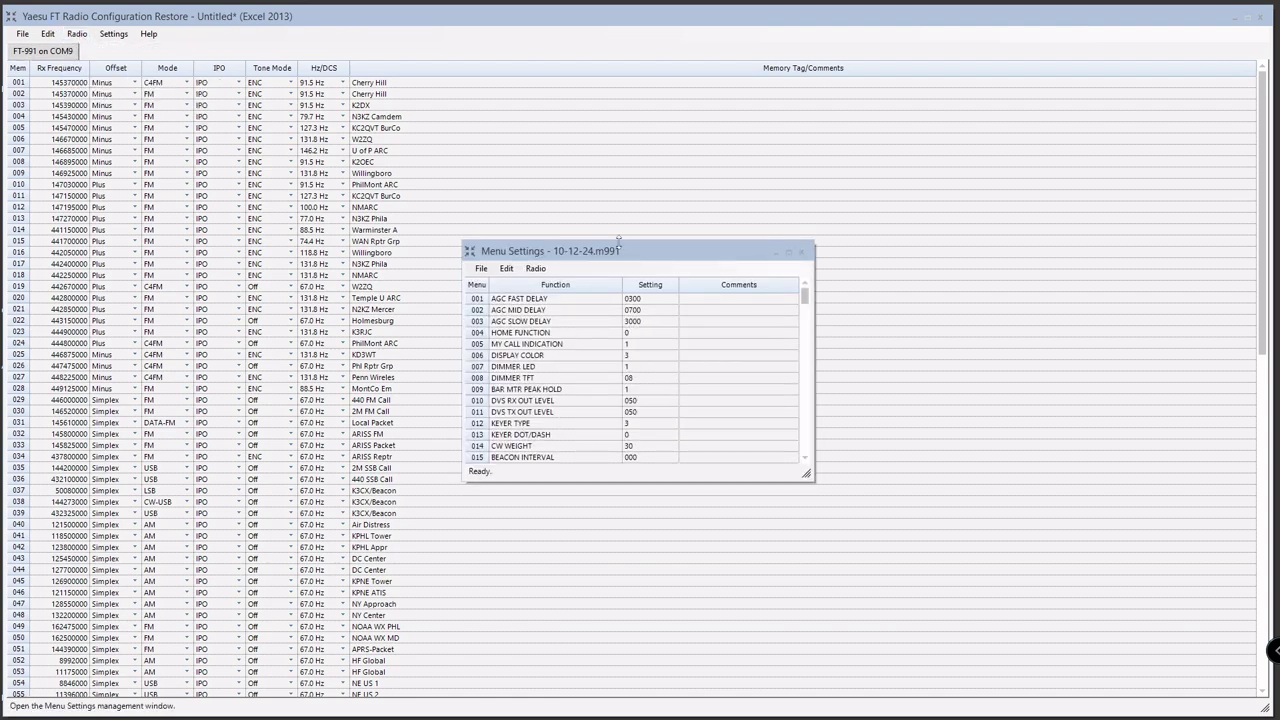
pyautogui.moveTo(634, 256); pyautogui.dragTo(247, 91)
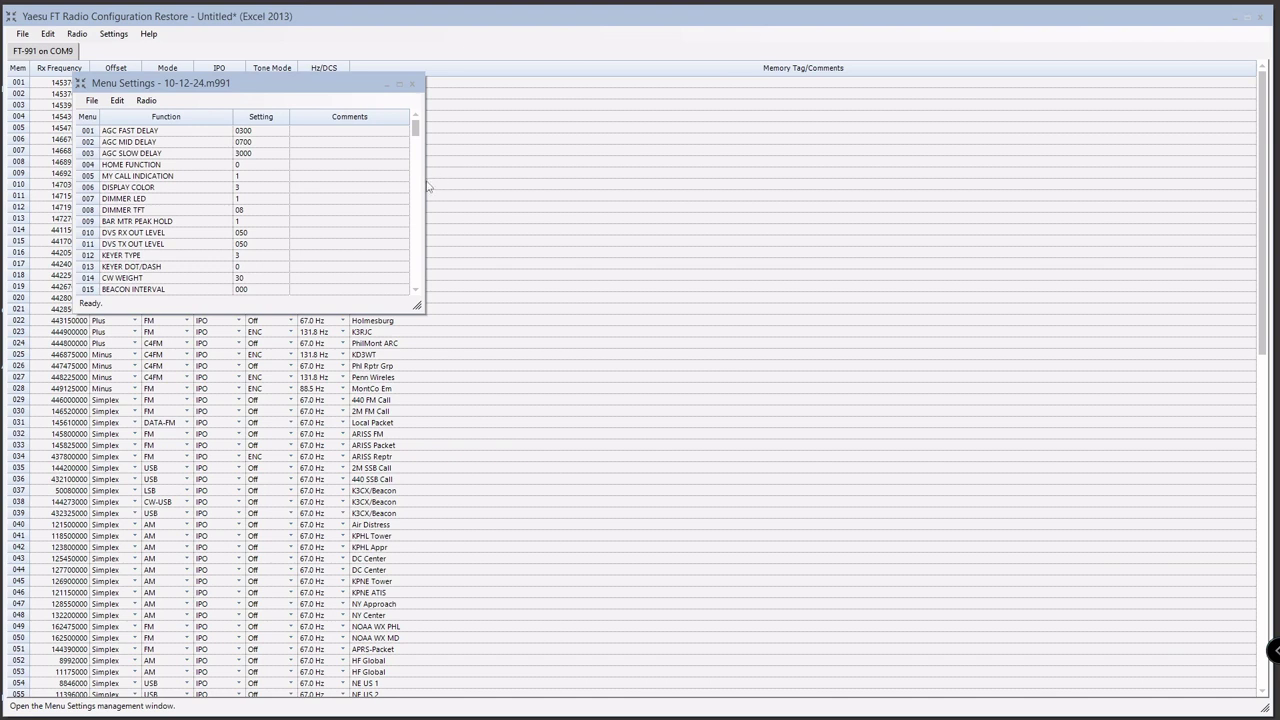
pyautogui.moveTo(424, 182); pyautogui.dragTo(1143, 174)
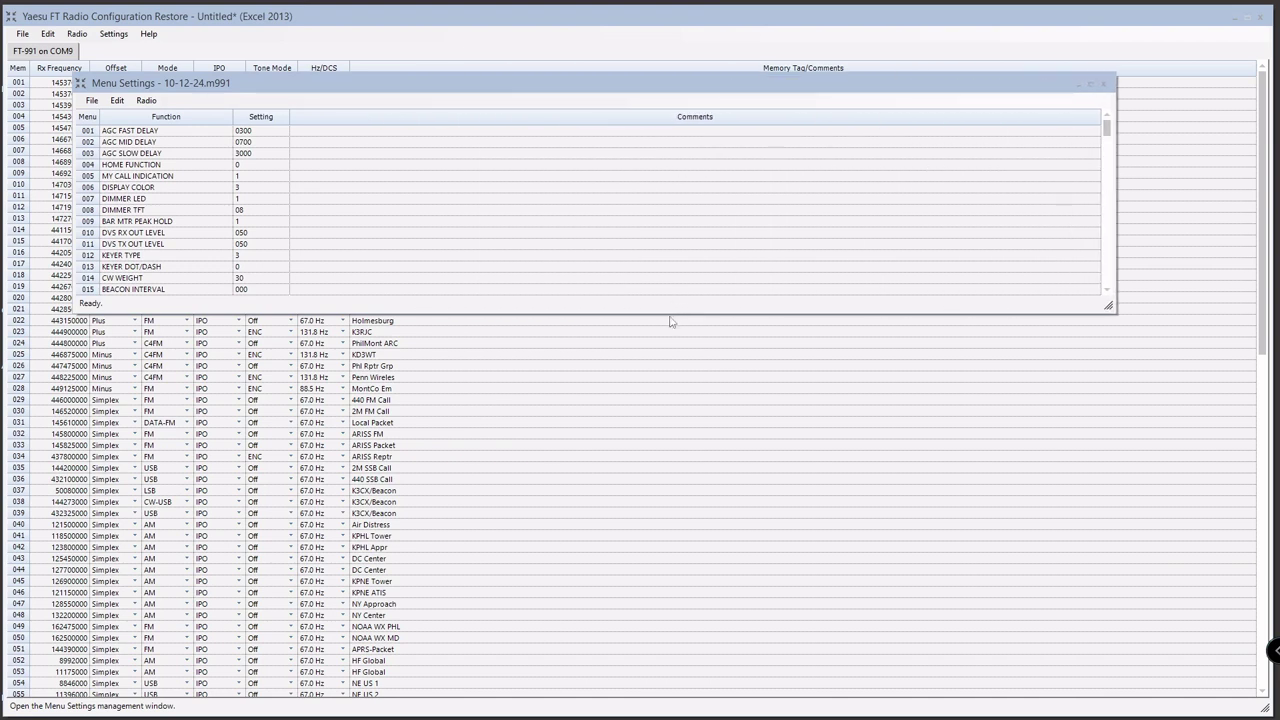
pyautogui.moveTo(671, 312); pyautogui.dragTo(746, 640)
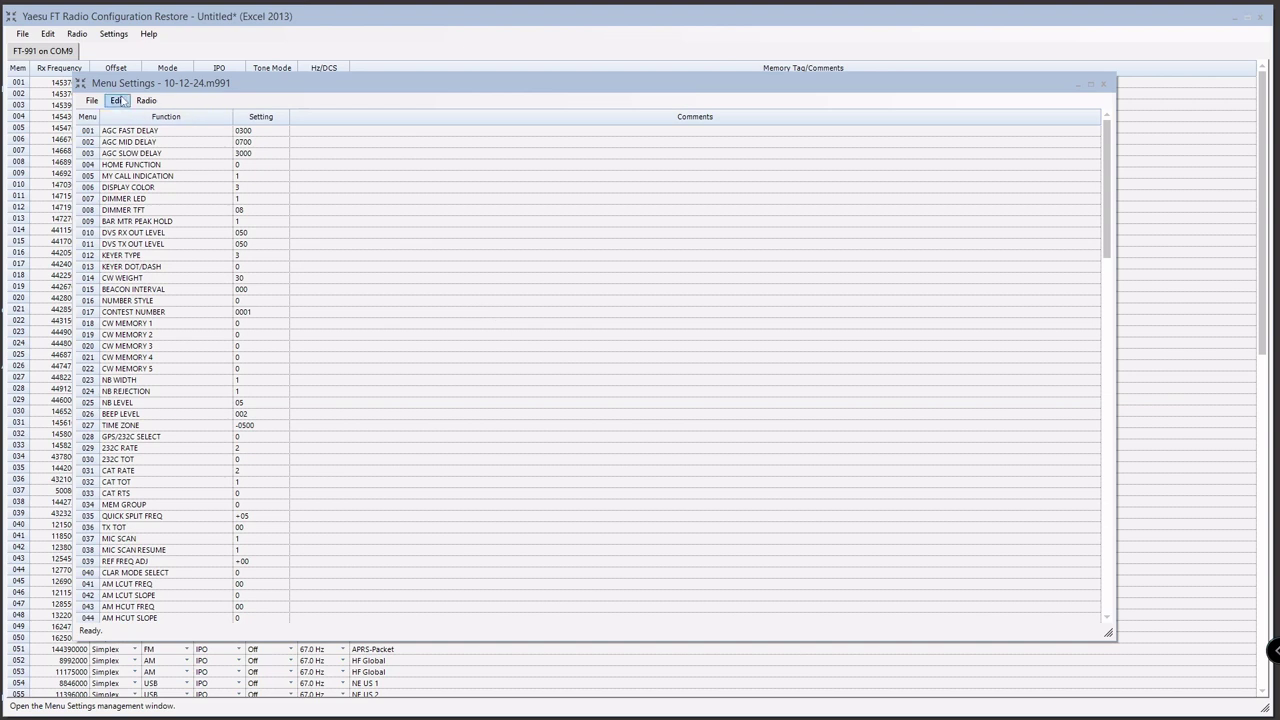
# Step: Read the current menu settings from the radio, overwriting the contents of the menu settings worksheet
pyautogui.click(146, 101)
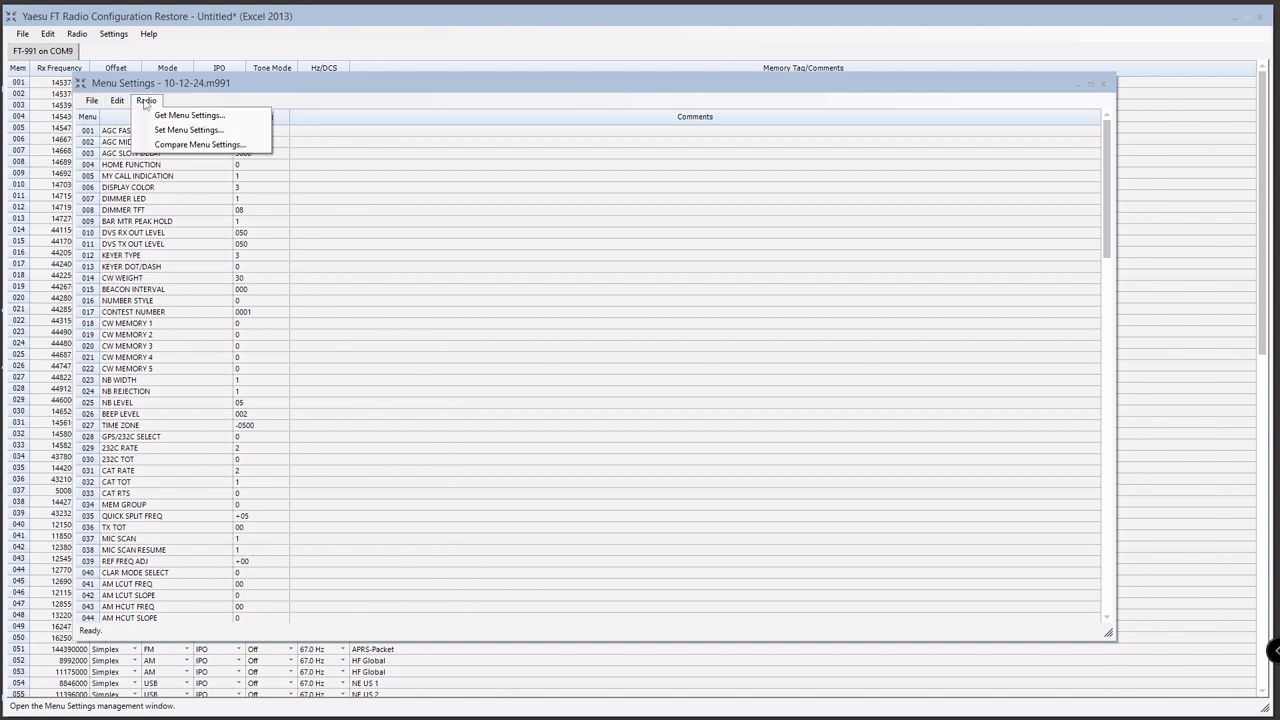
pyautogui.click(172, 116)
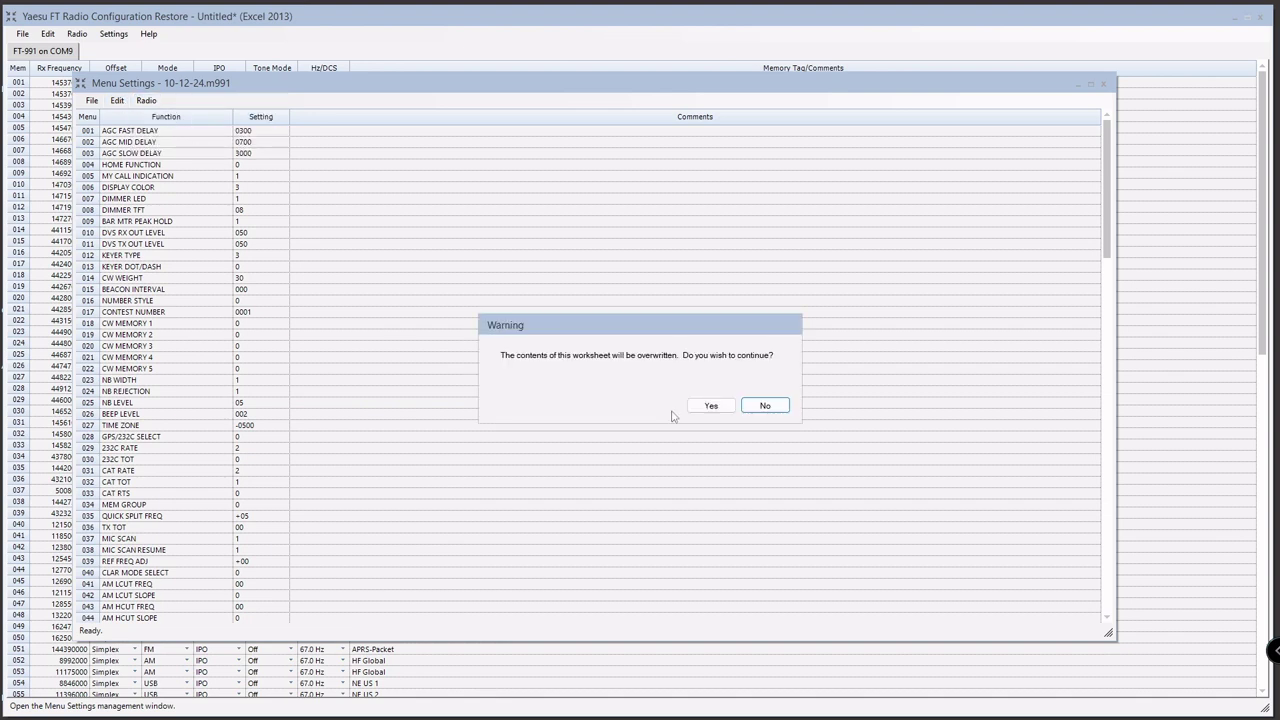
pyautogui.click(720, 410)
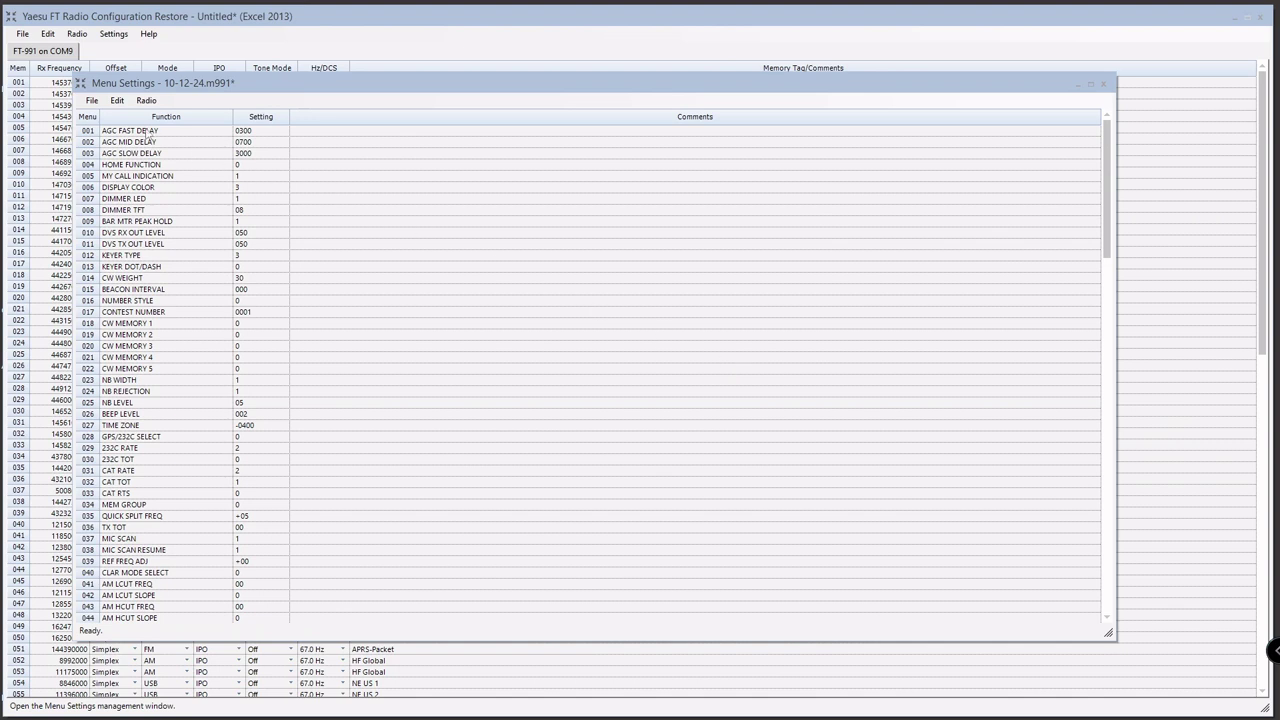
# Step: Exit Menu Settings without saving the changes to 10-12-24.m991
pyautogui.click(91, 101)
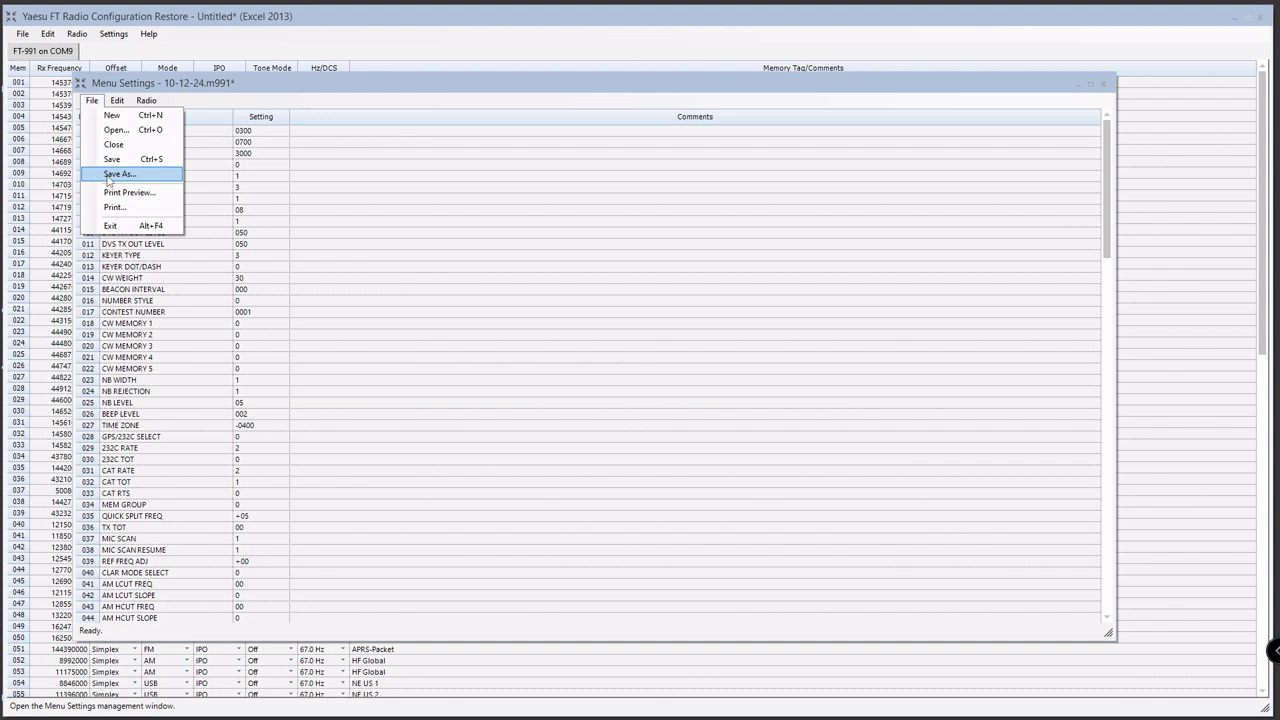
pyautogui.click(108, 225)
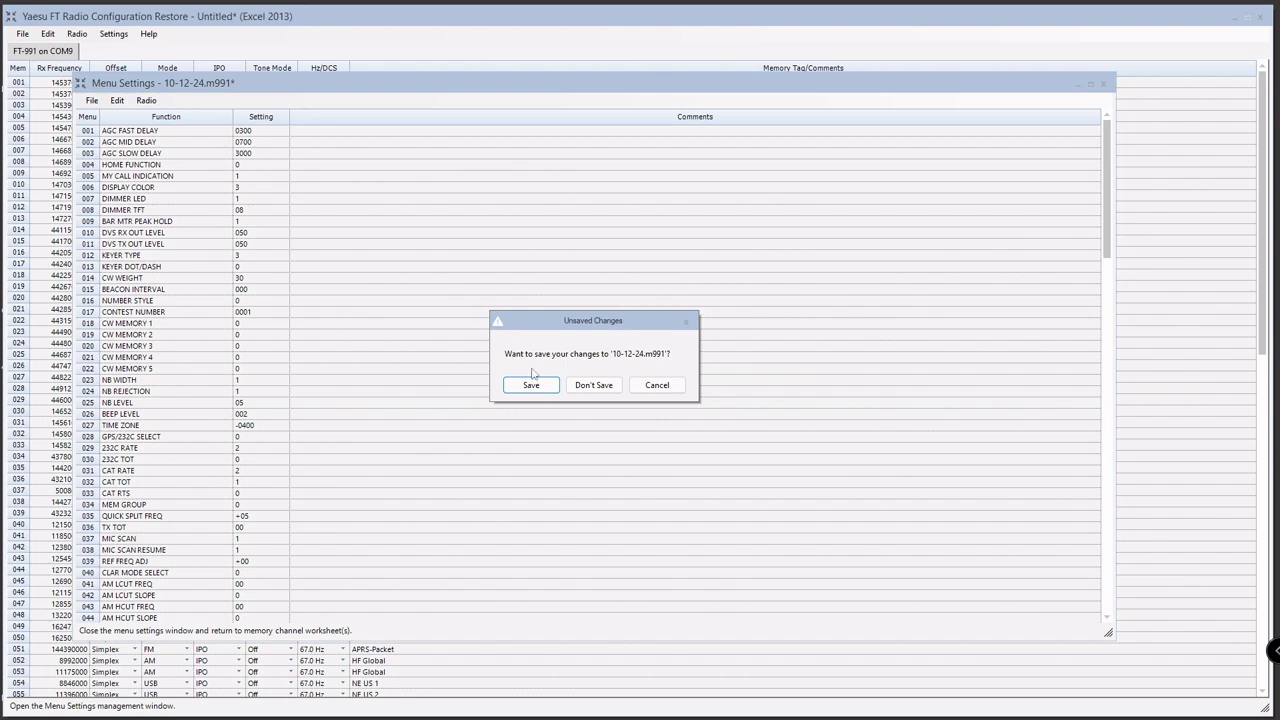
pyautogui.click(590, 389)
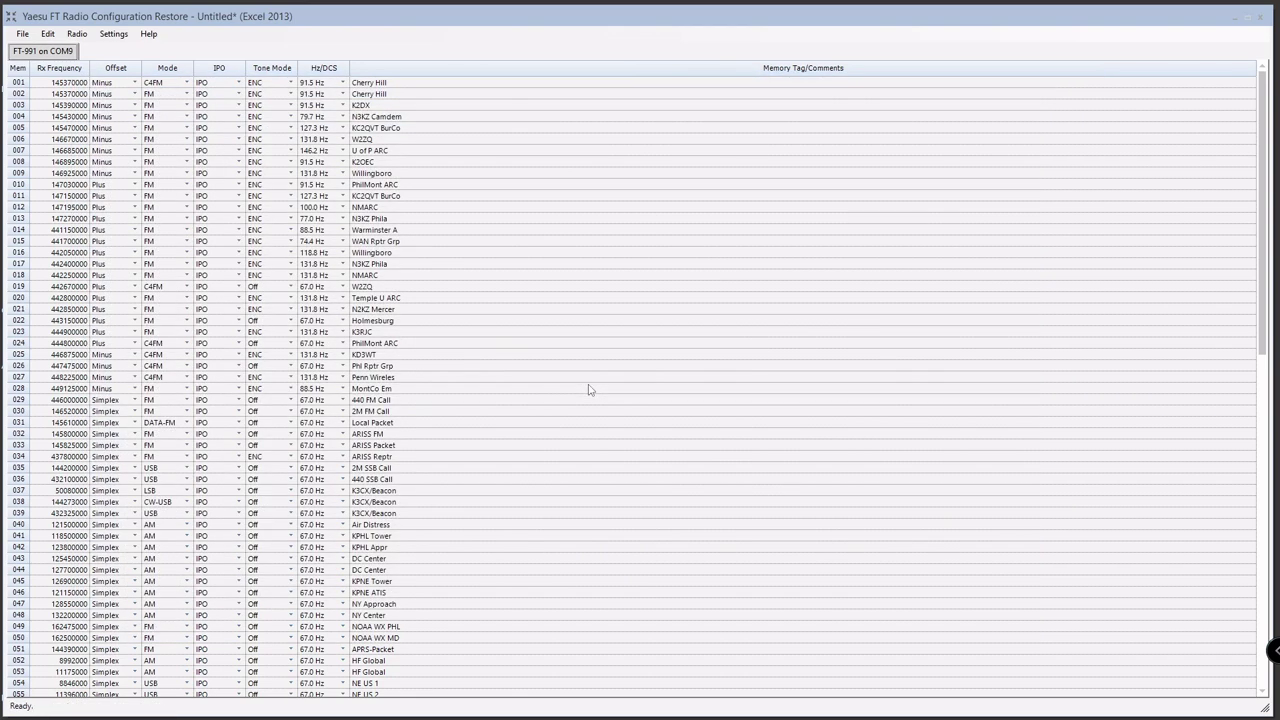
# Step: Show the About FTRestore information with the version and supported radio models
pyautogui.click(149, 34)
pyautogui.click(172, 71)
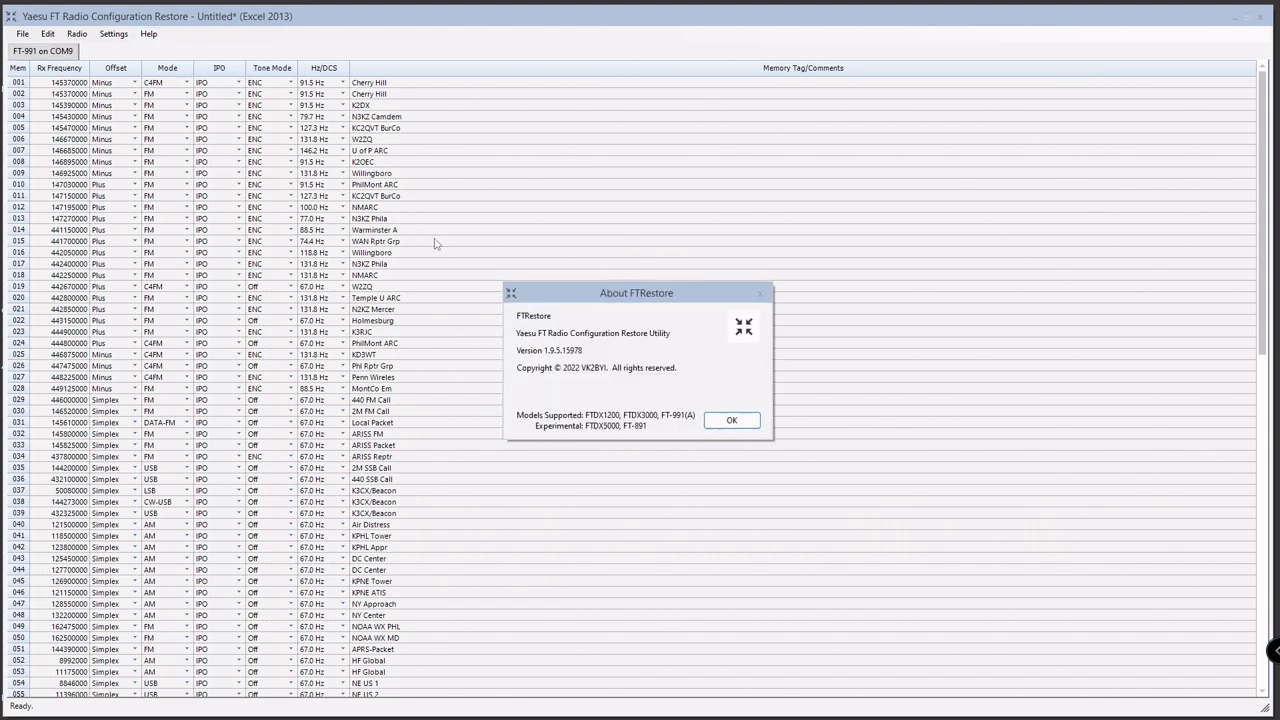